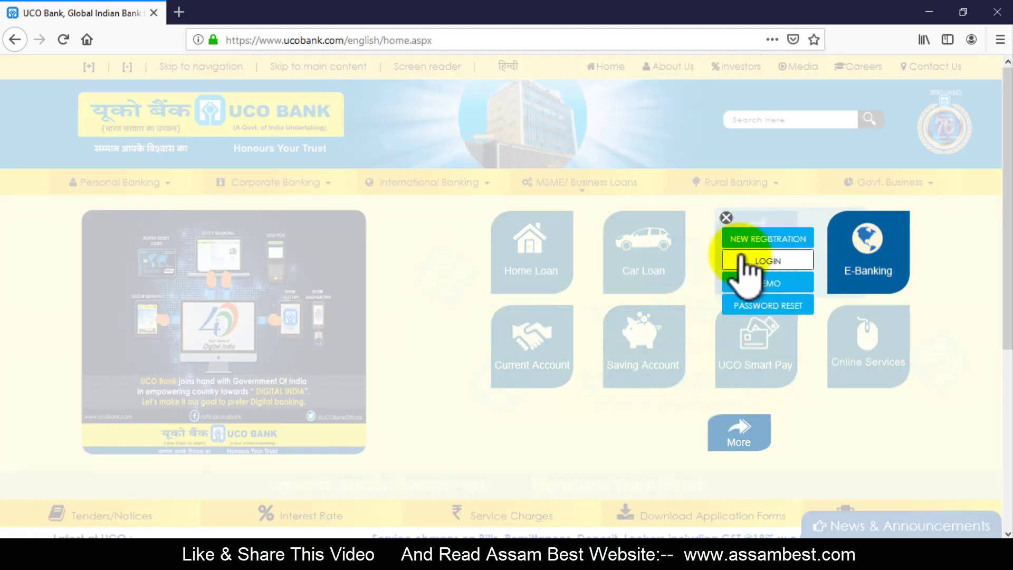
Open the Personal Banking login past the Do's & Don'ts advisory, in a maximised window
click(767, 261)
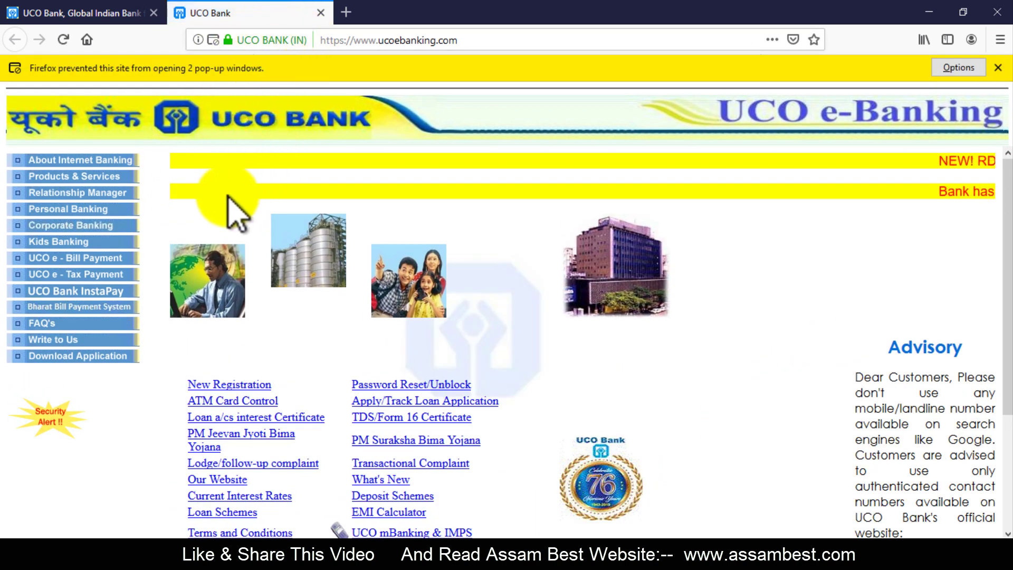
click(71, 209)
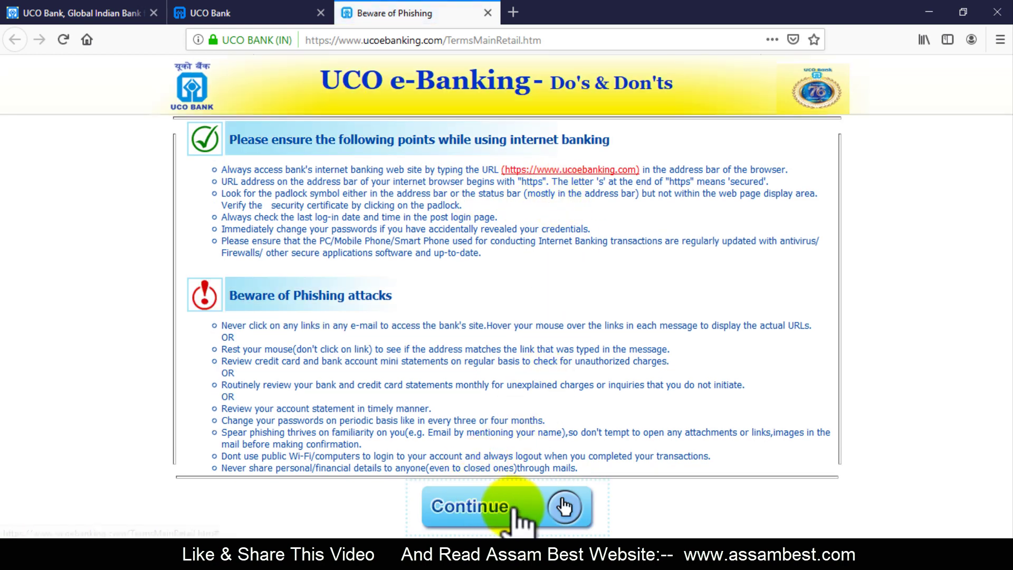
click(495, 505)
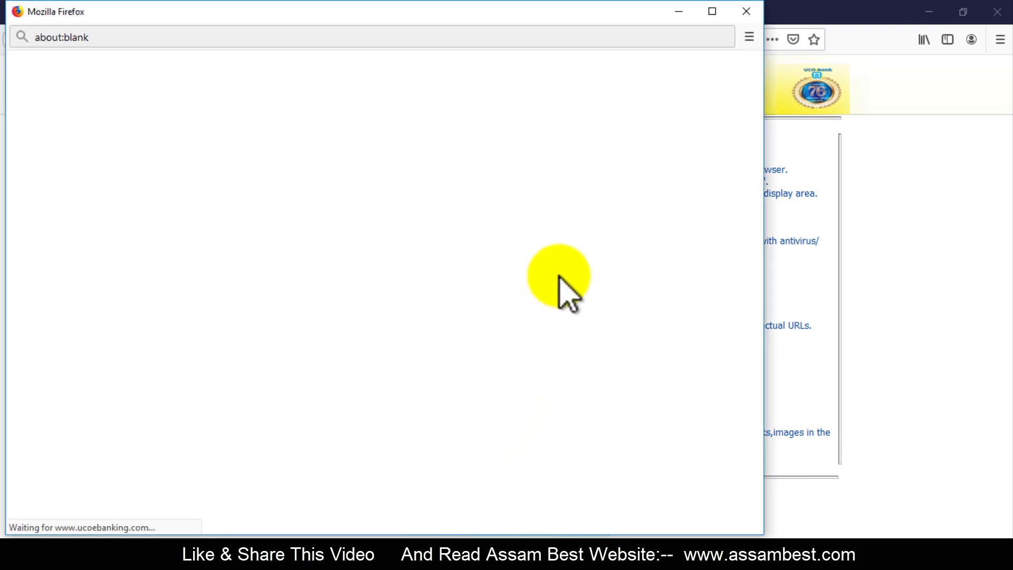
click(712, 11)
click(426, 233)
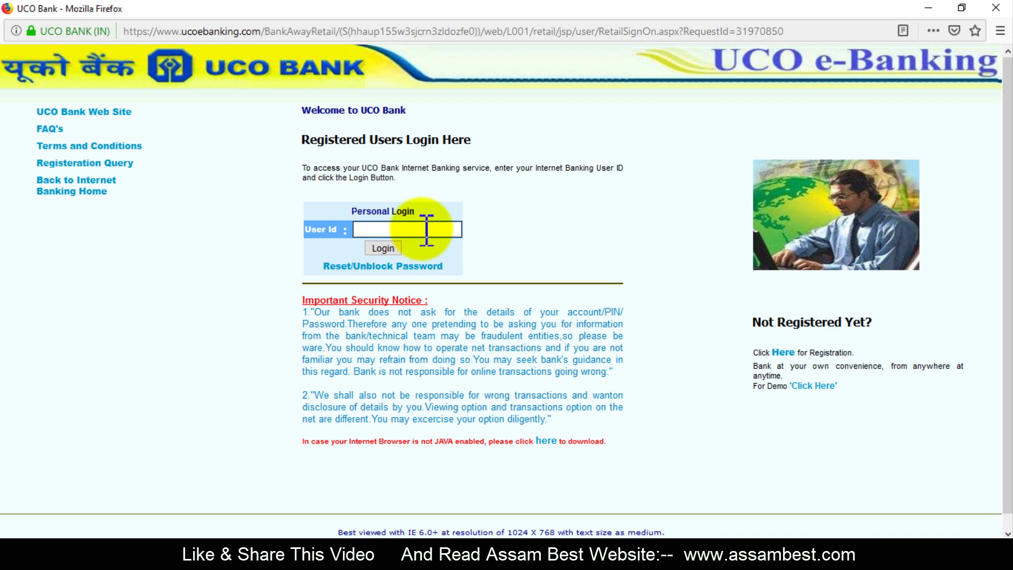
Log in with the user ID, the one-time password and the login password
text(sa)
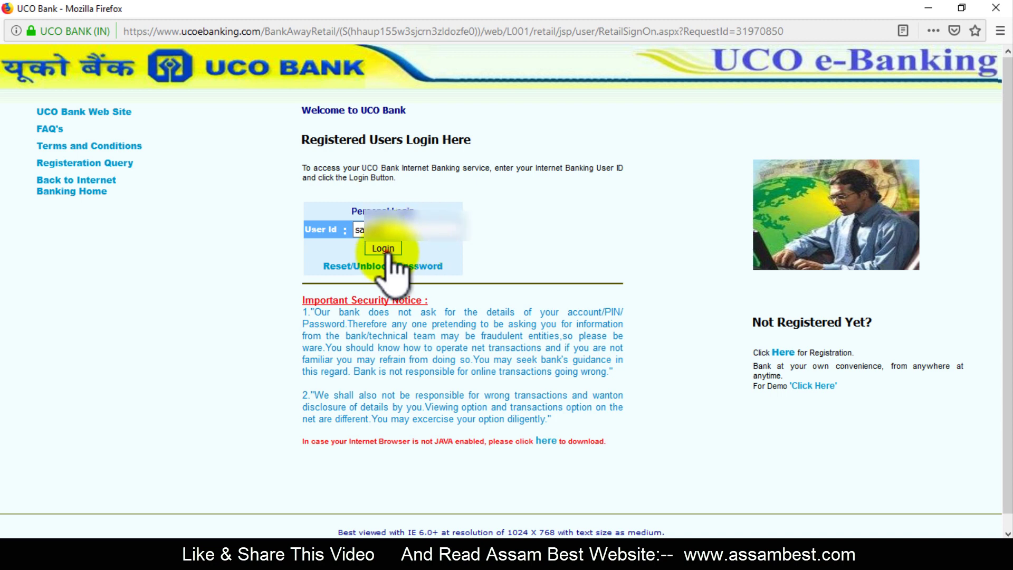
click(383, 249)
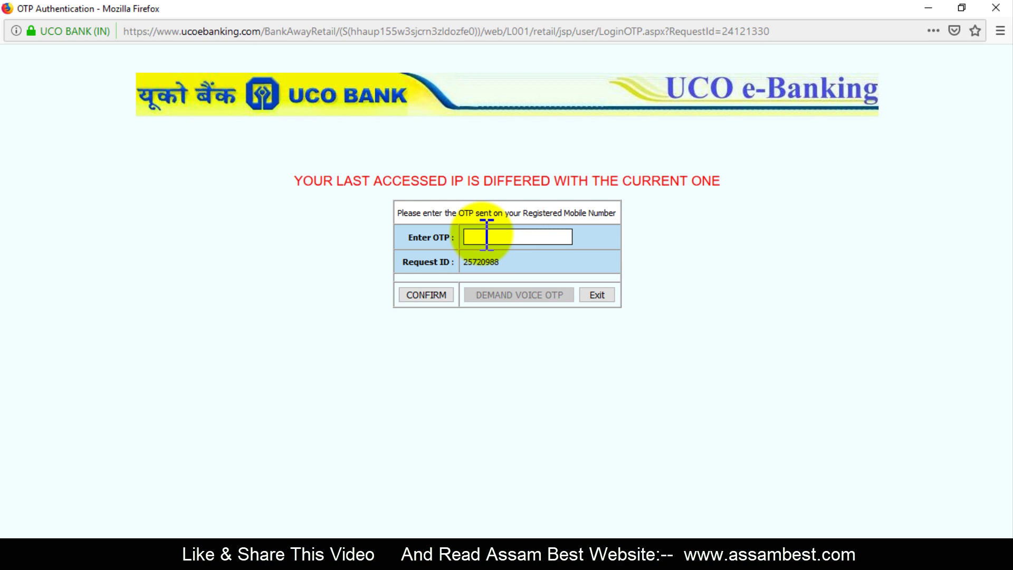
click(517, 240)
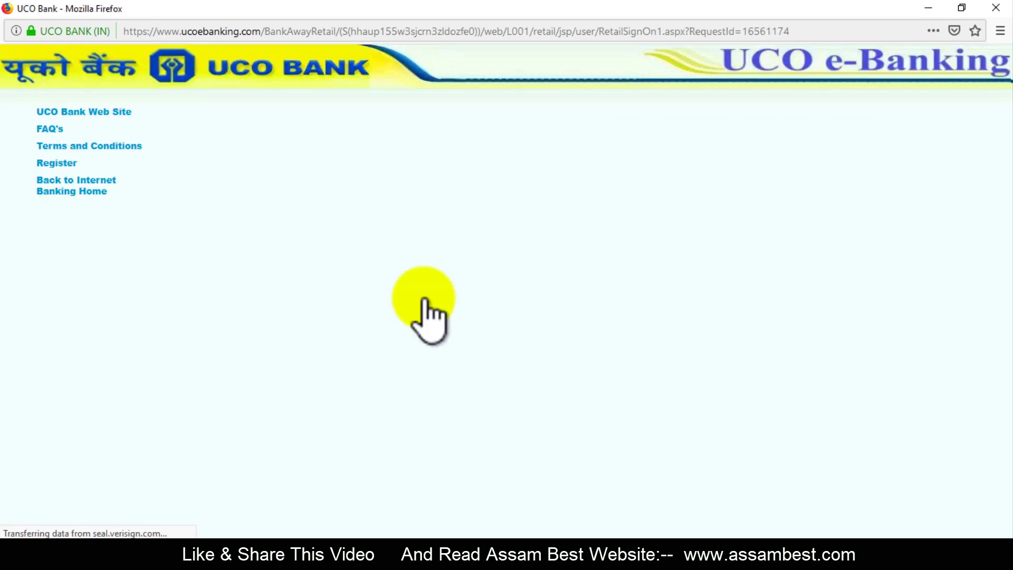
click(407, 249)
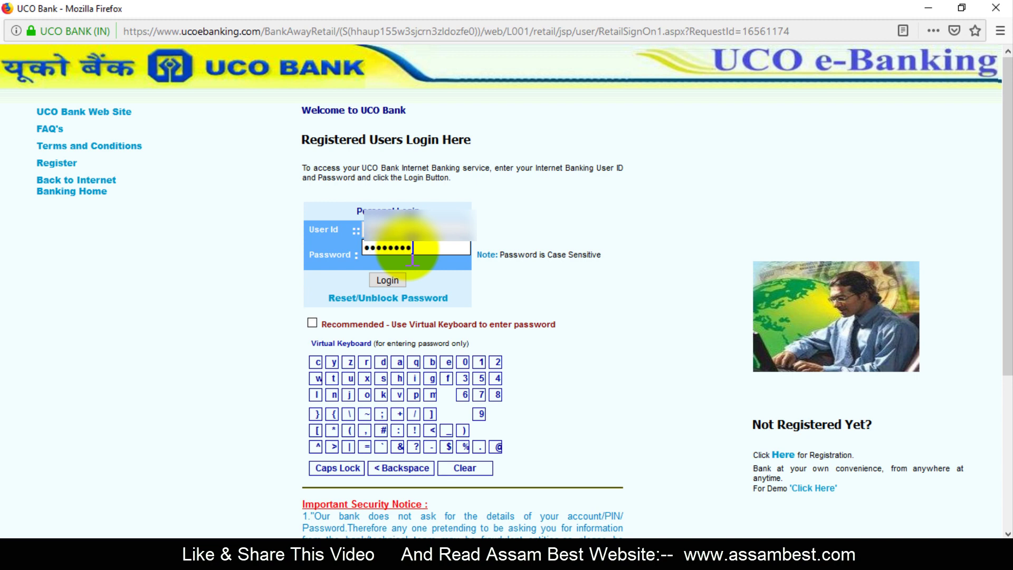
text(•••••••)
click(390, 280)
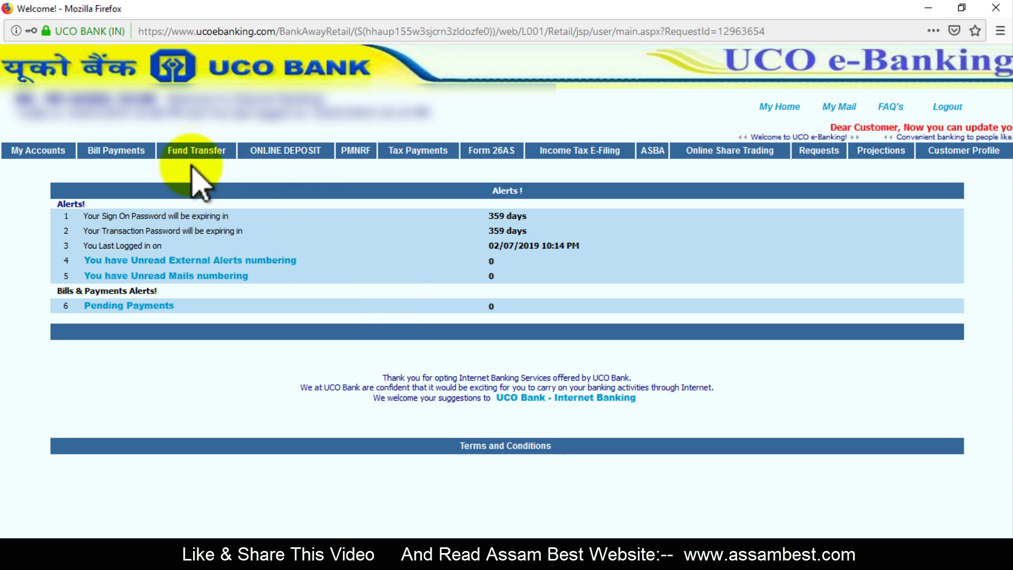
Go to Fund Transfer > Transfer to RD/Loan Account to see the payee lists
click(216, 157)
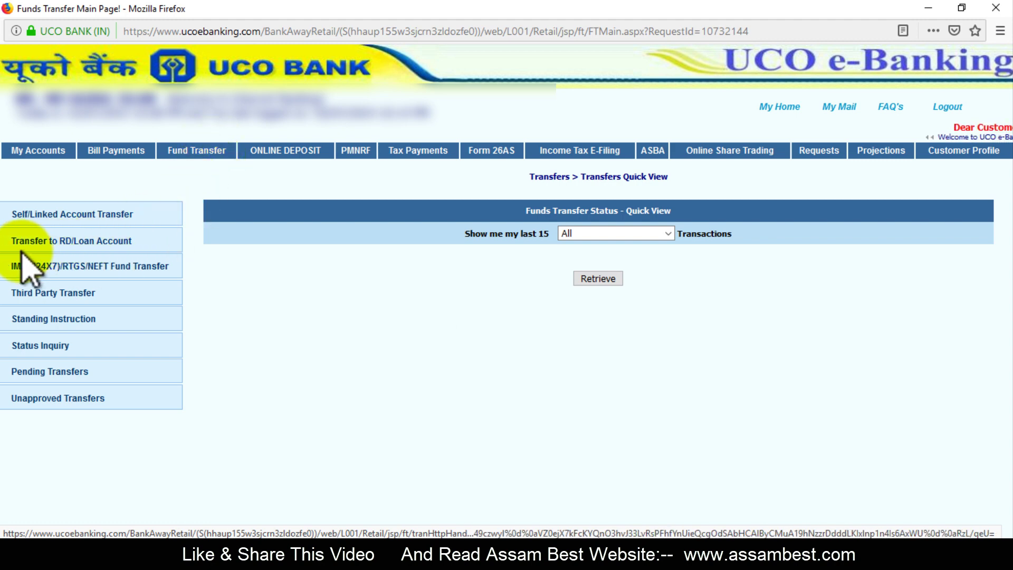
click(85, 242)
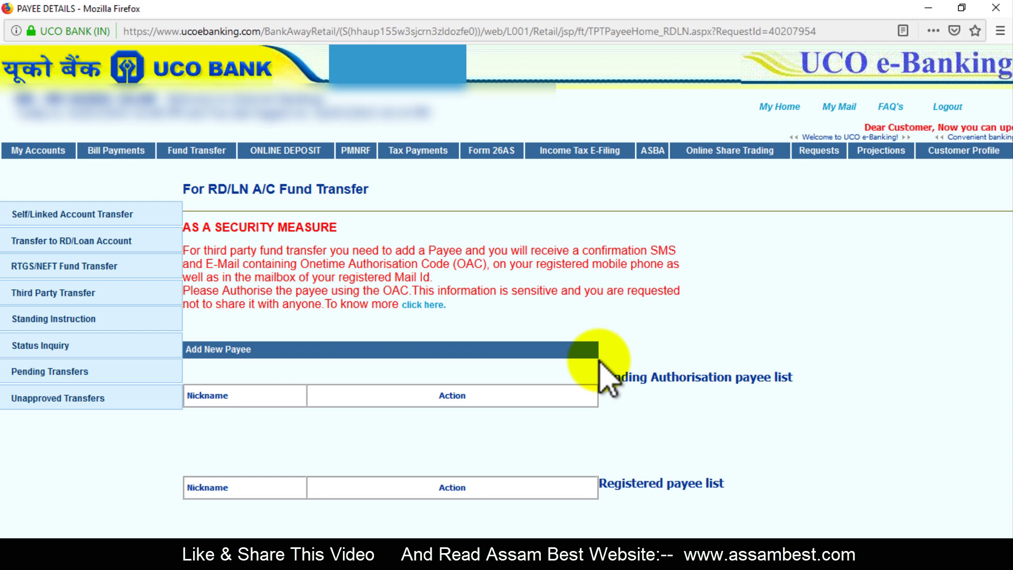
Add a new payee from the pasted RD account number, with city nagaon
click(213, 349)
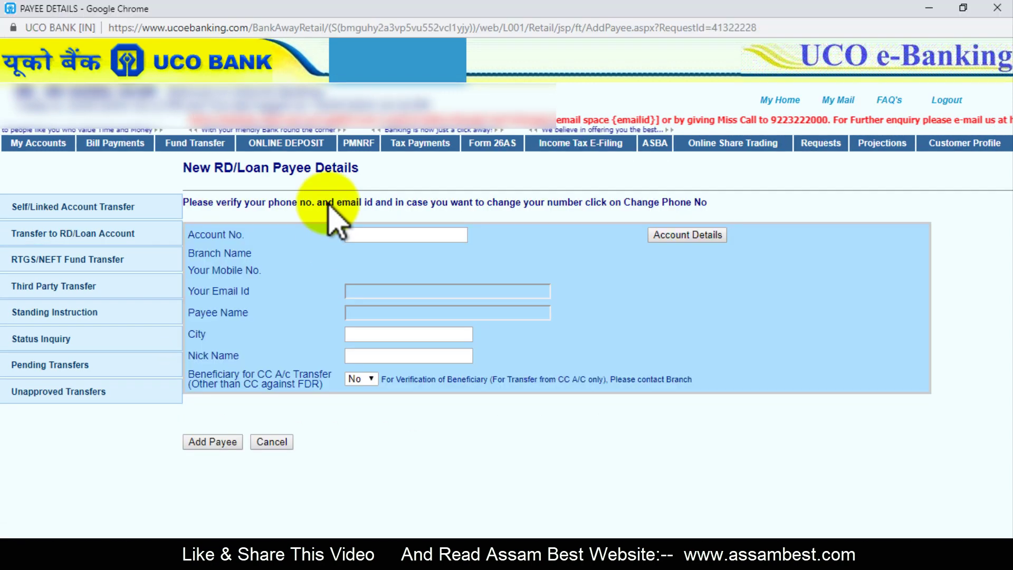
click(387, 238)
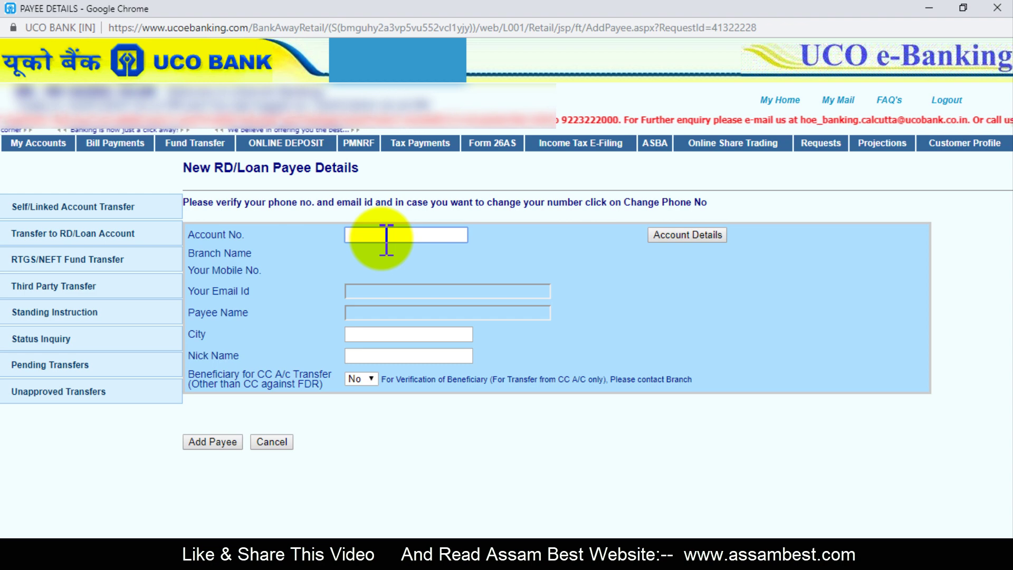
key(ctrl+v)
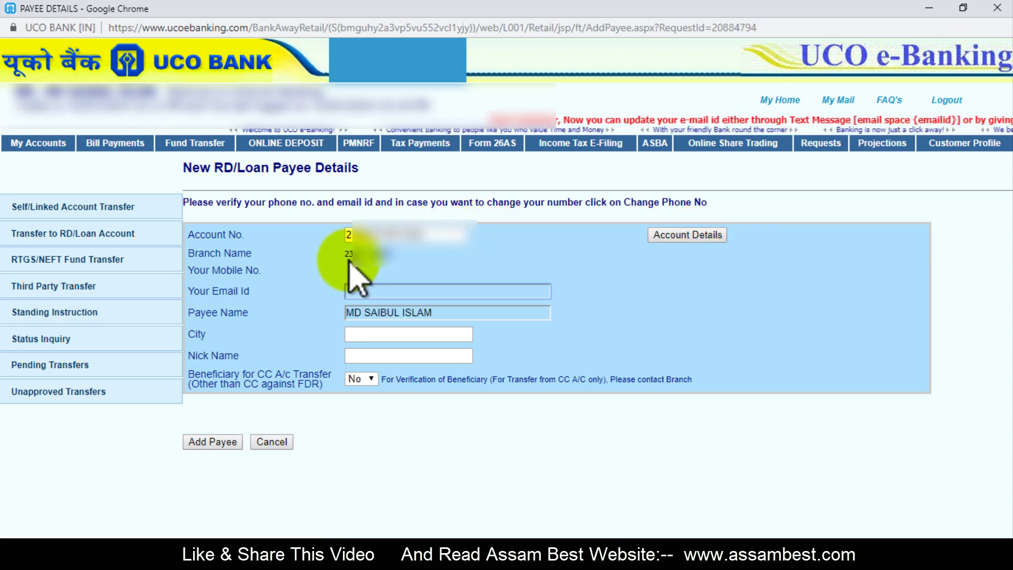
drag(344, 254, 399, 266)
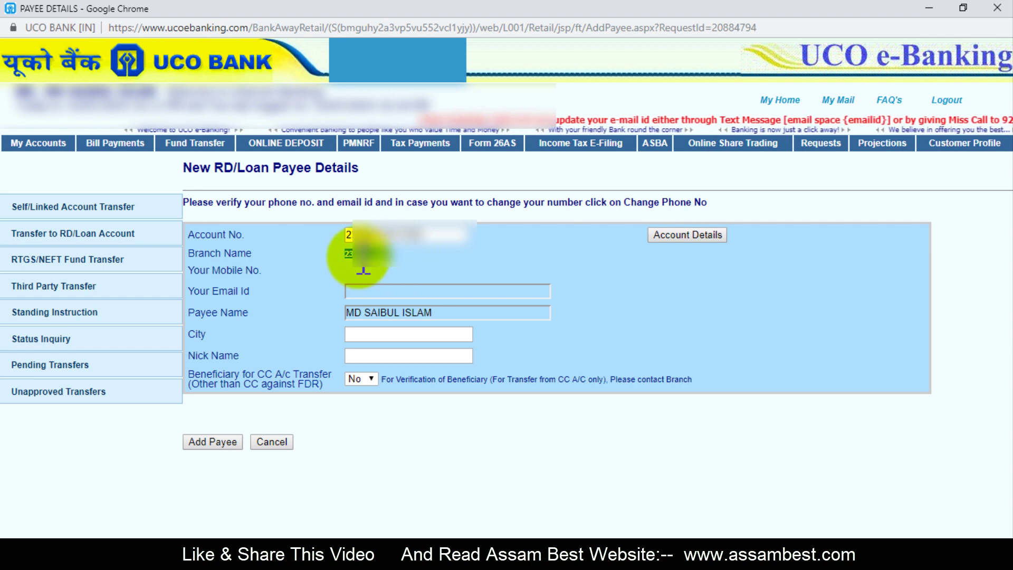
click(391, 293)
click(433, 312)
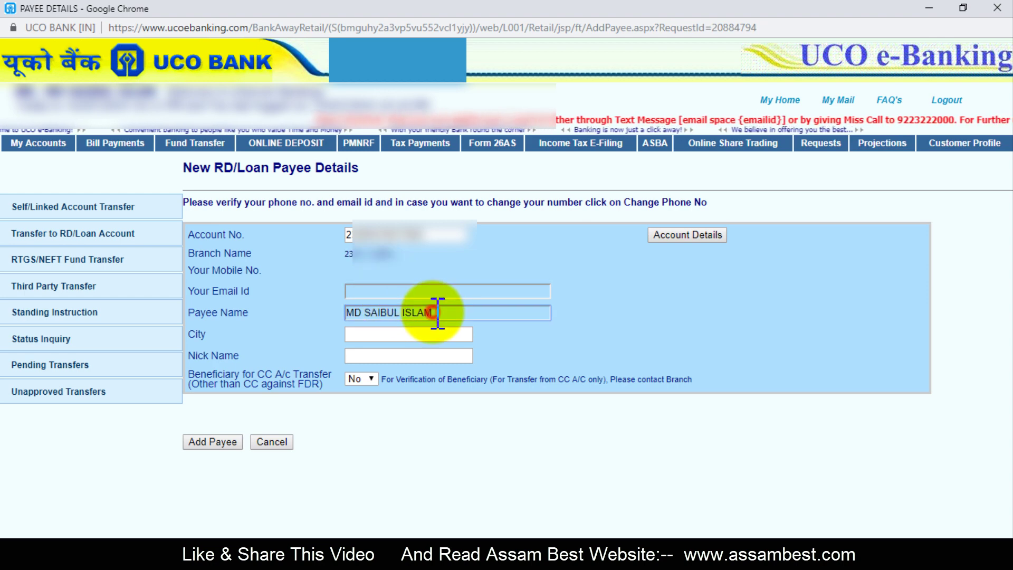
drag(434, 313, 343, 314)
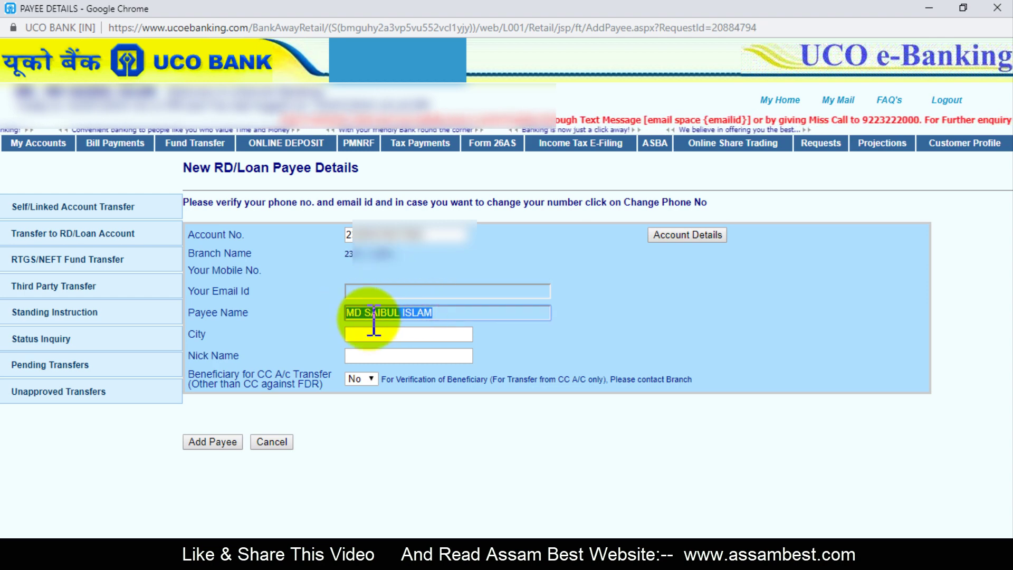
click(390, 336)
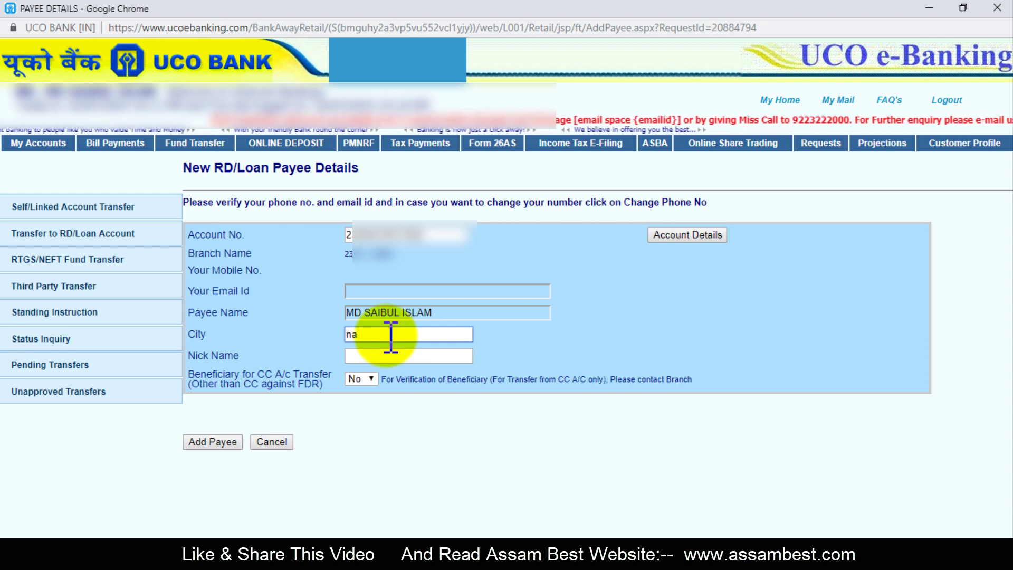
text(nagaon)
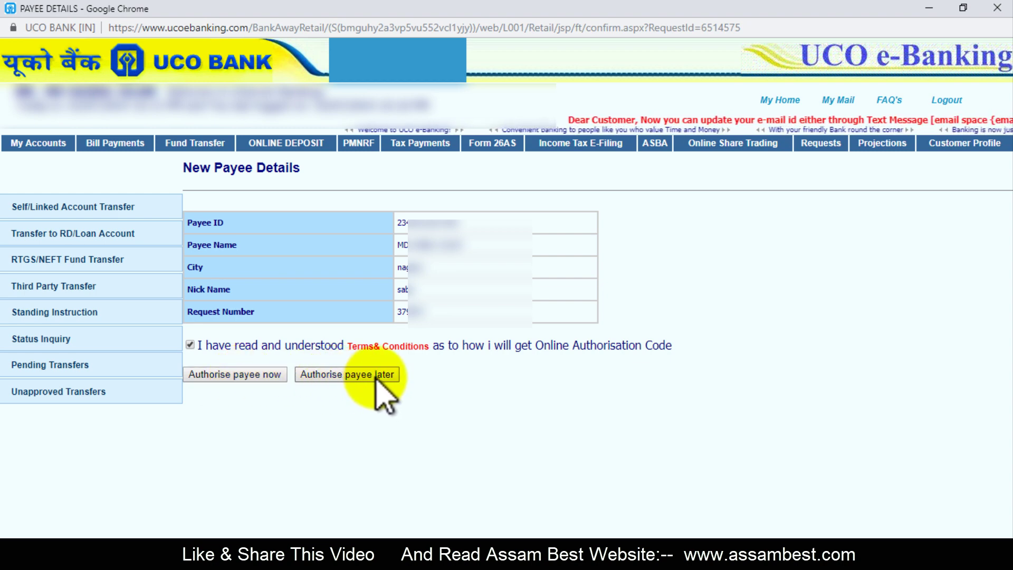
Authorise the new payee now using the authorisation code received by SMS
click(235, 376)
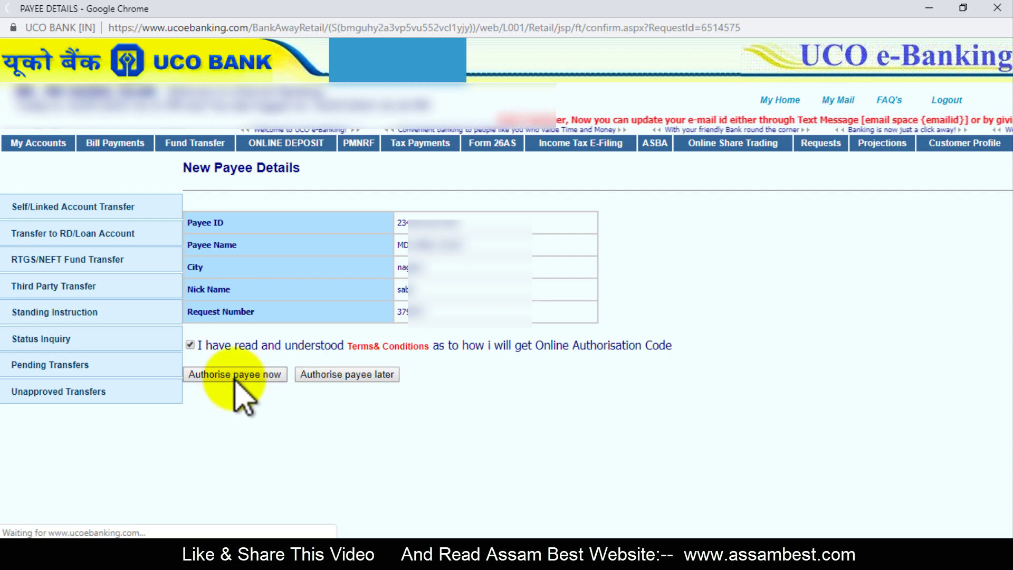
drag(172, 342, 247, 346)
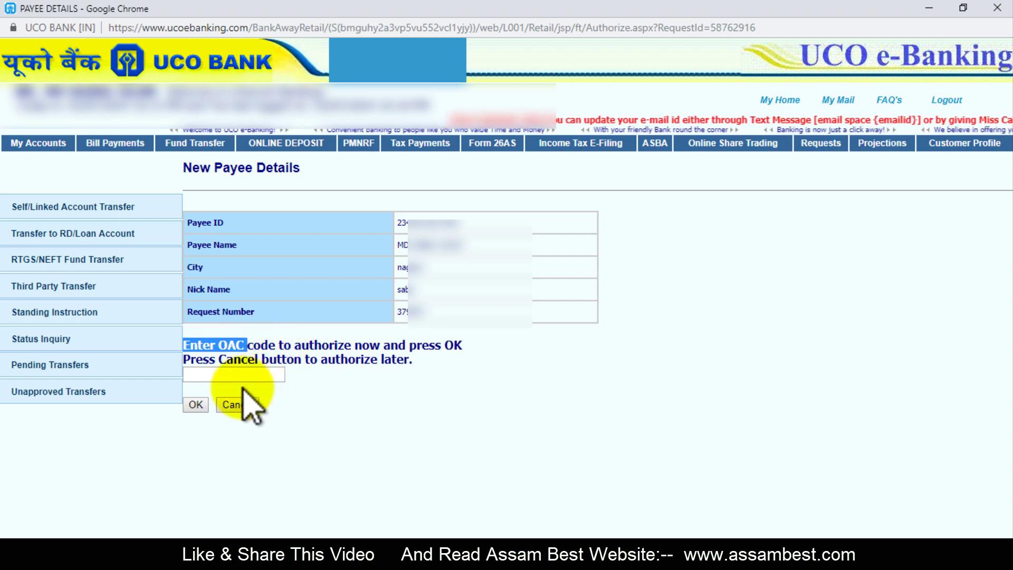
click(243, 375)
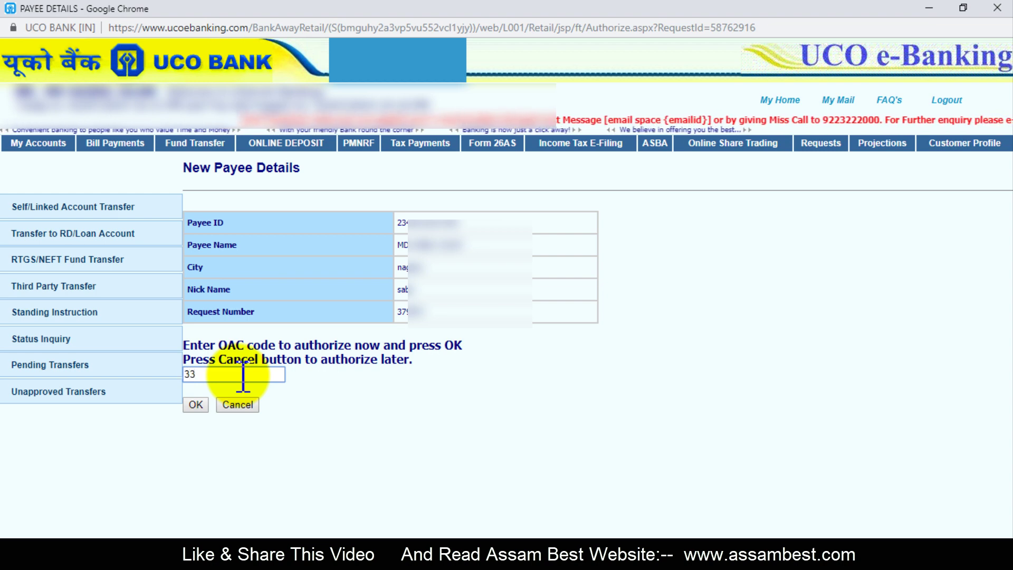
drag(213, 375, 188, 375)
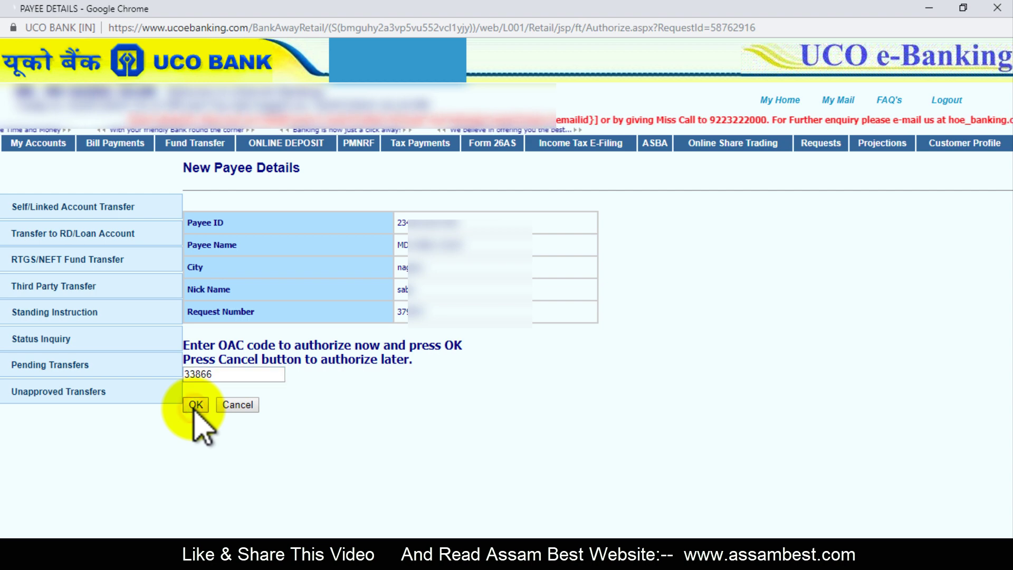
click(194, 406)
drag(185, 235, 349, 233)
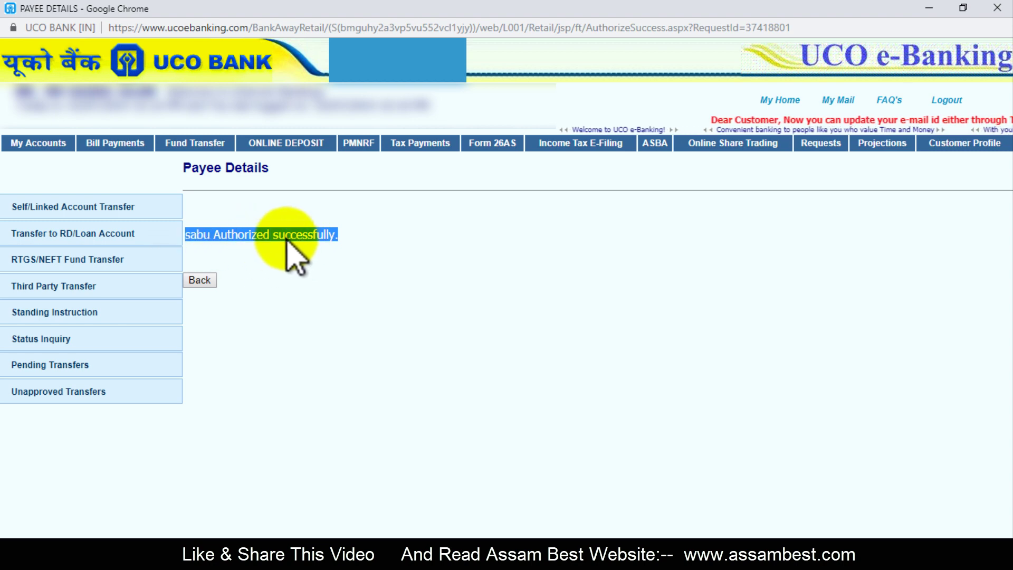
Return to the RD/loan payee list and make a payment to the registered payee
click(26, 235)
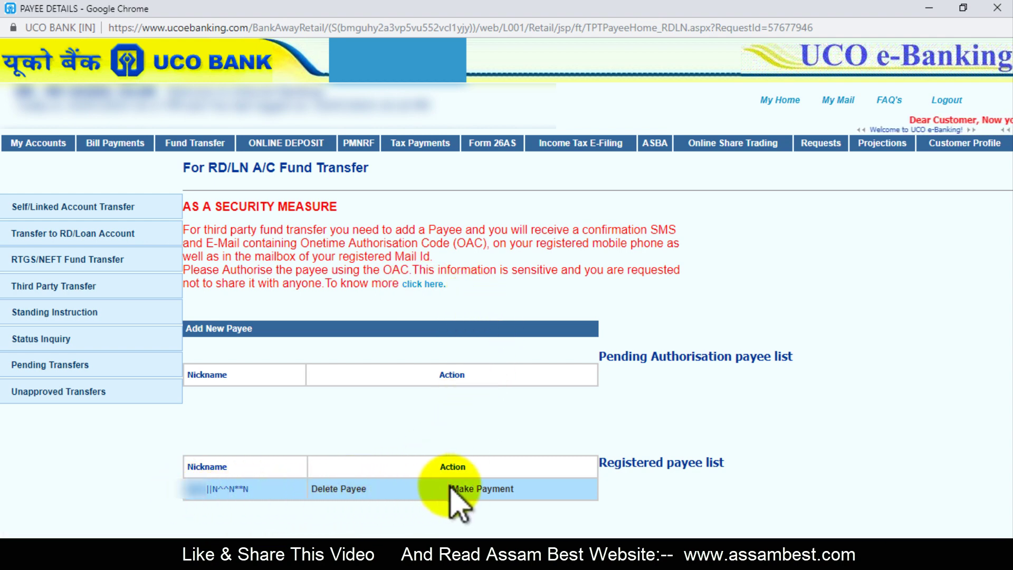
drag(189, 498, 230, 488)
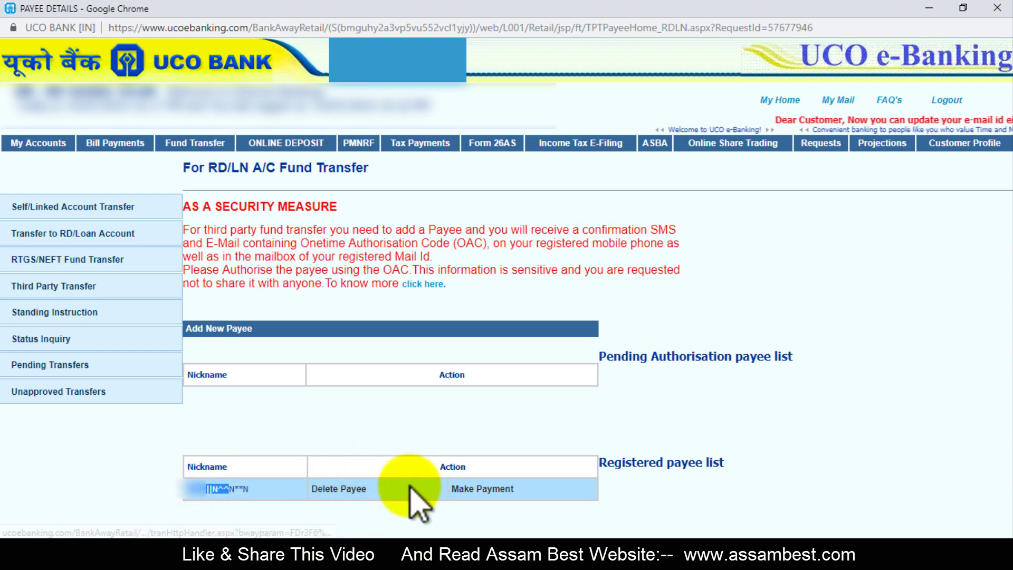
click(482, 489)
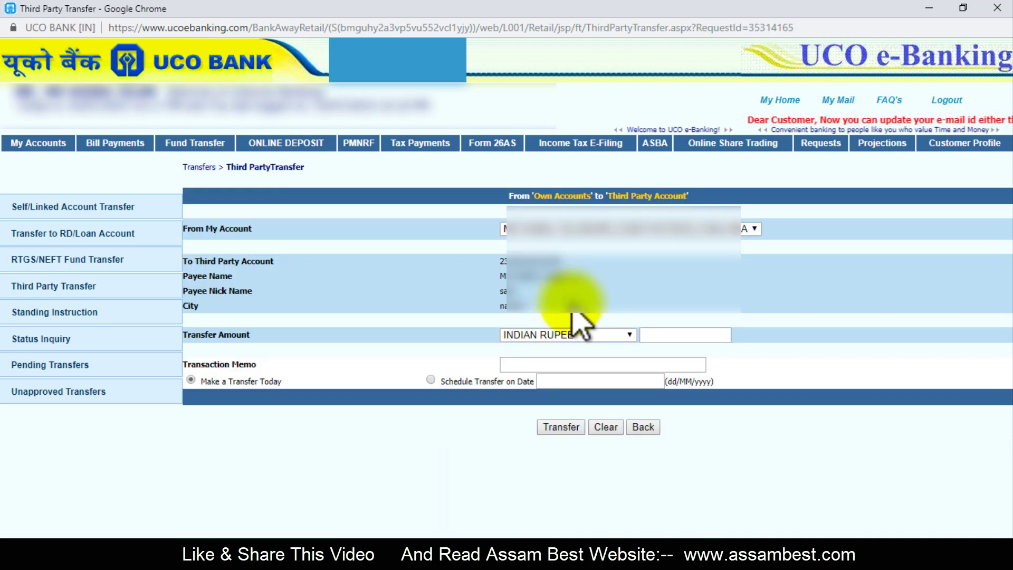
Enter a transfer amount of 200 rupees for the payee and submit the transfer
drag(498, 261, 553, 276)
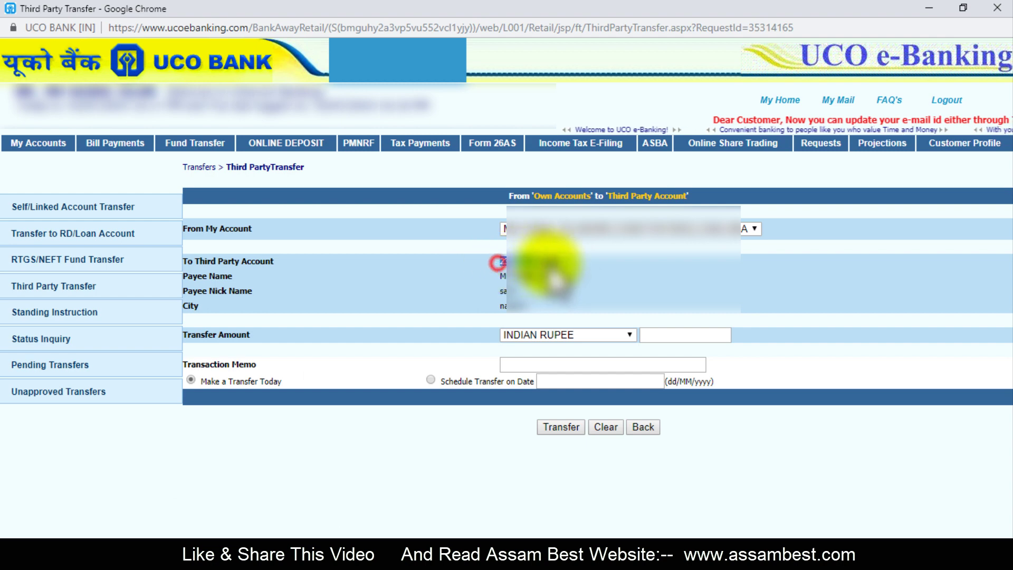
click(496, 296)
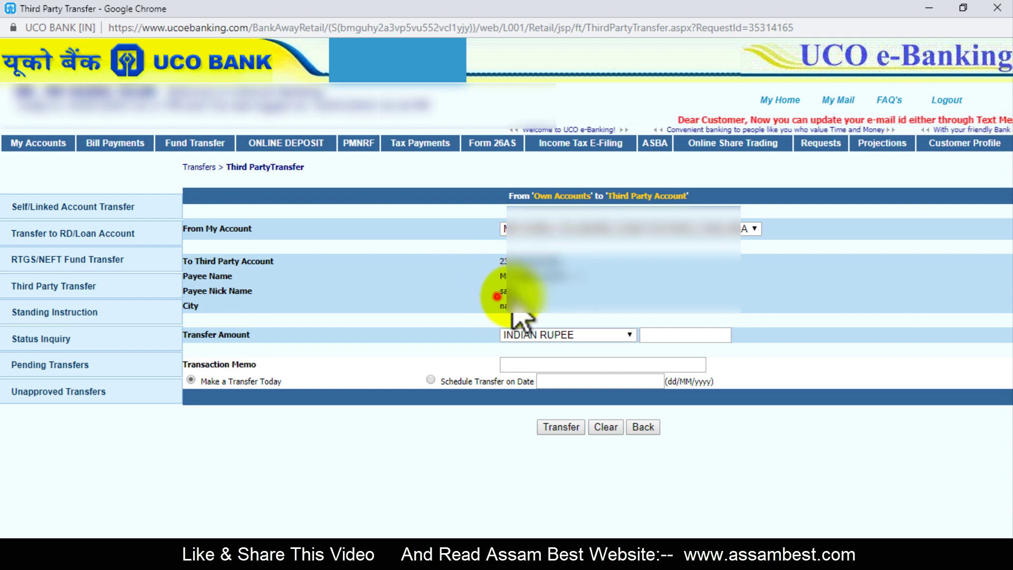
drag(499, 305, 527, 307)
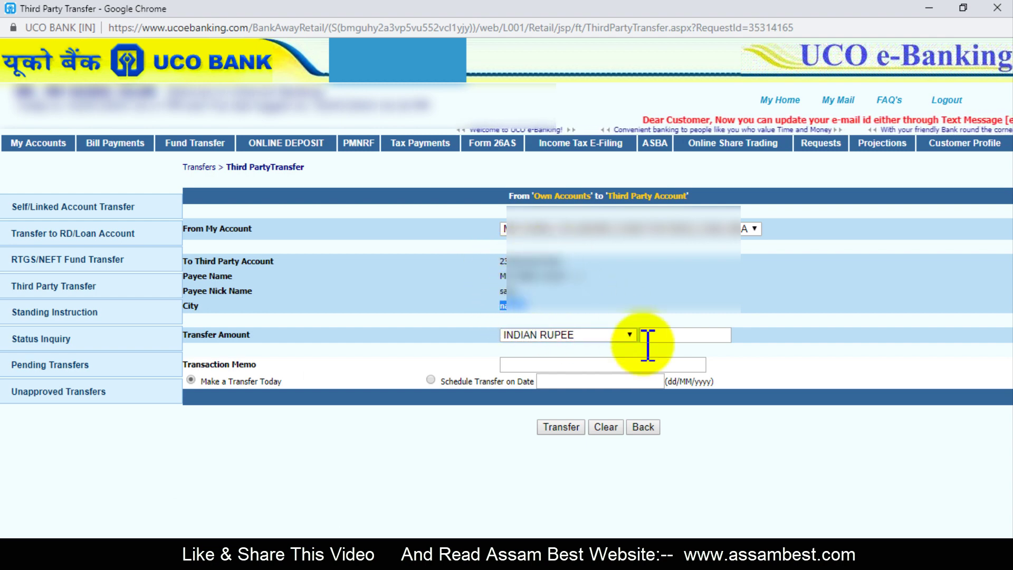
click(622, 336)
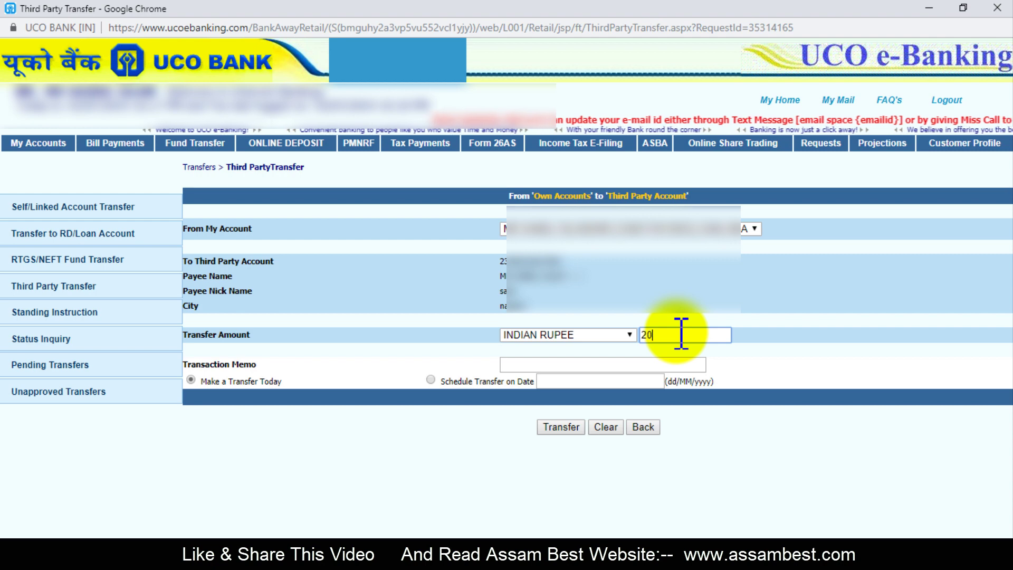
text(0)
double_click(659, 335)
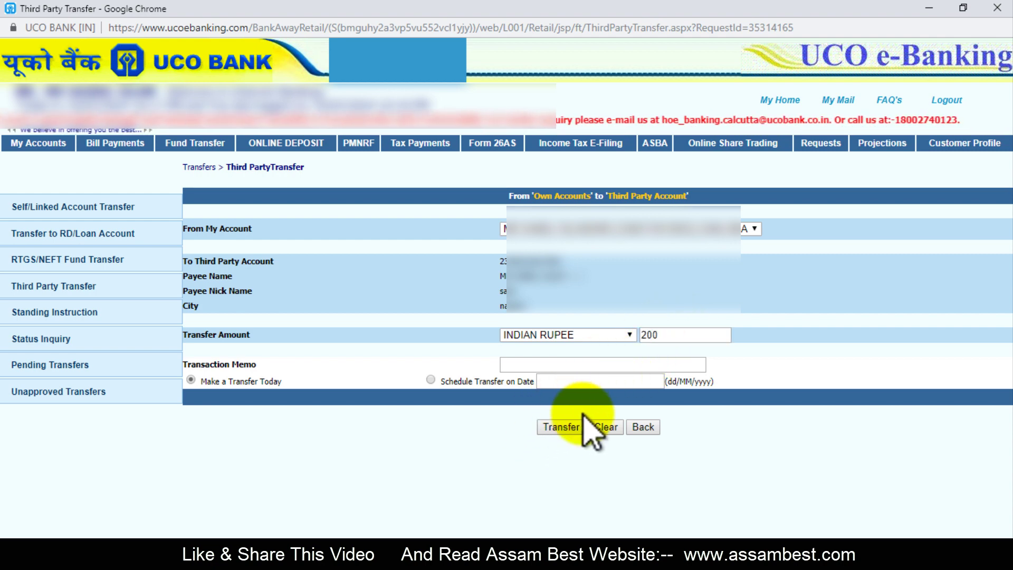
click(563, 427)
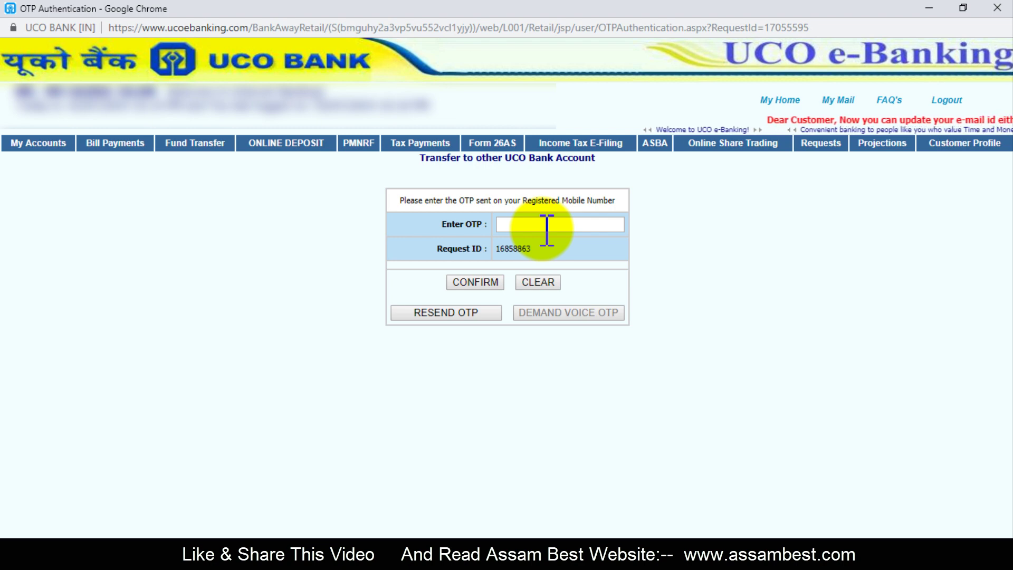
Verify the 200 rupee transfer with the one-time password
click(546, 225)
text(••••••)
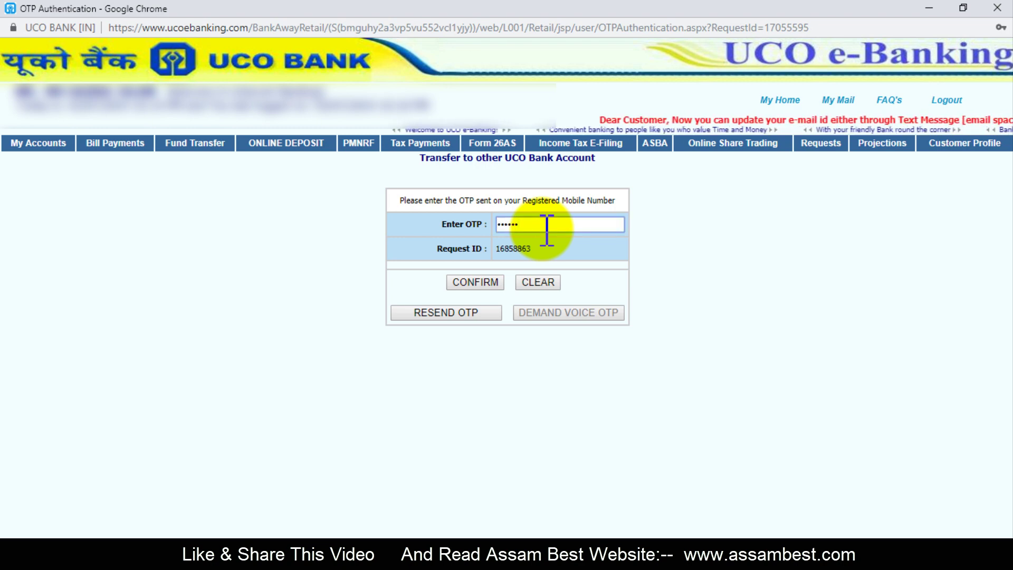
text(••)
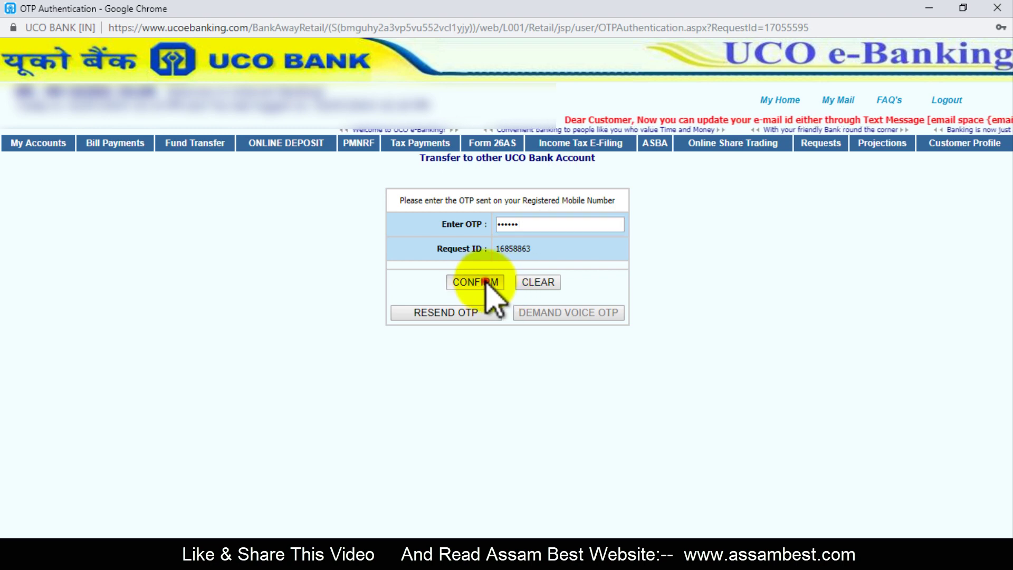
click(486, 281)
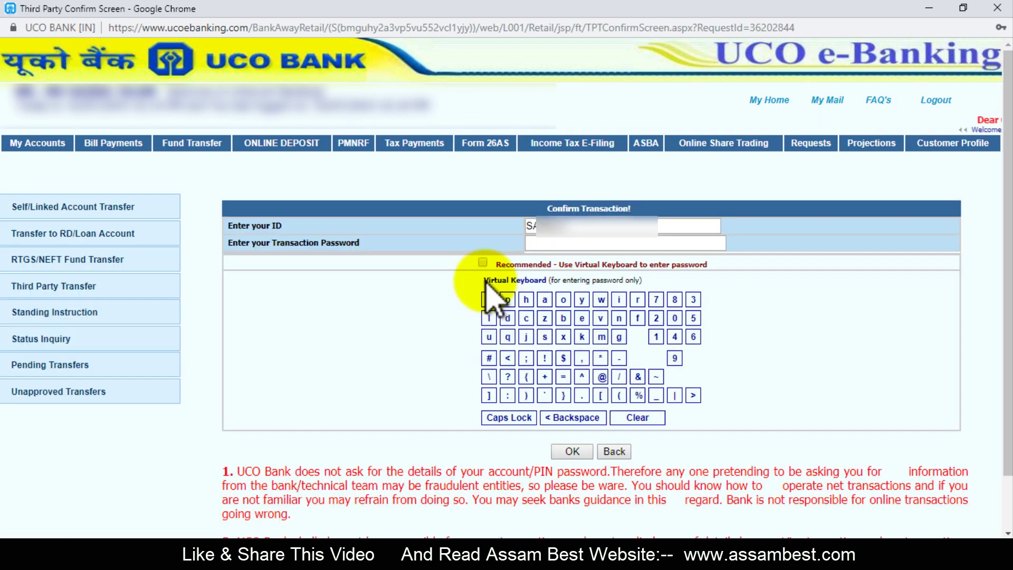
Confirm the transfer with the transaction password
drag(530, 226, 575, 233)
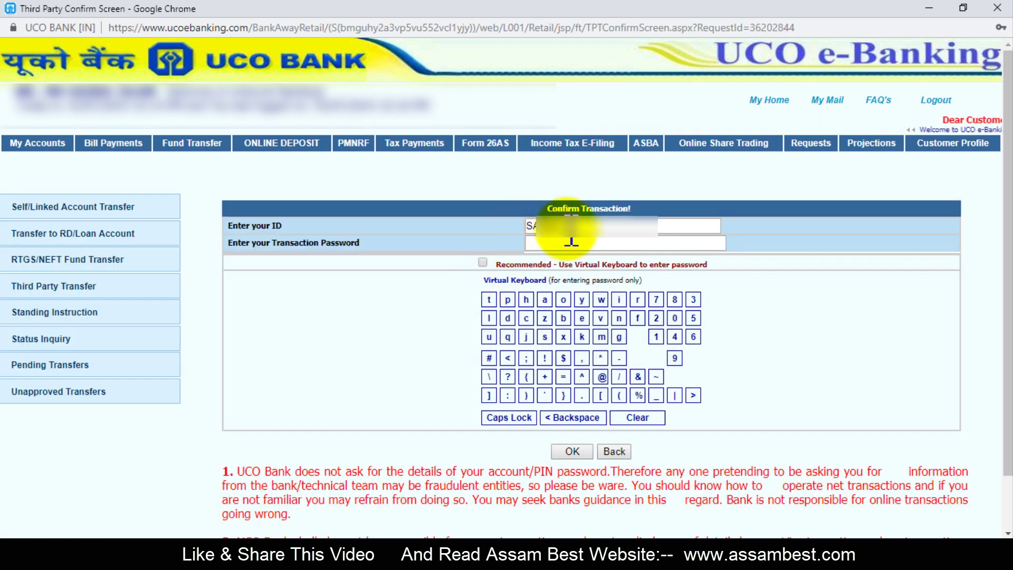
click(557, 247)
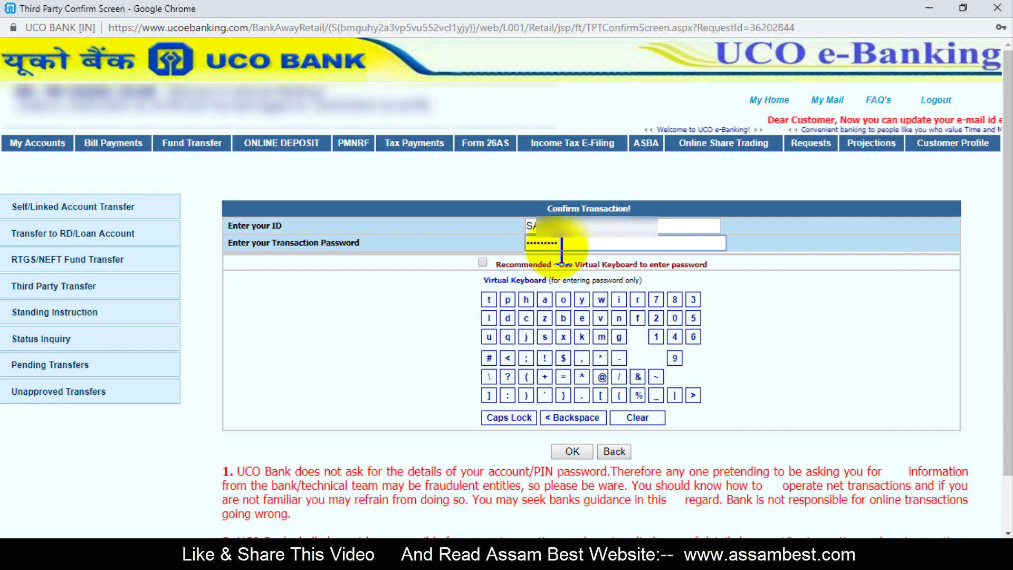
click(573, 450)
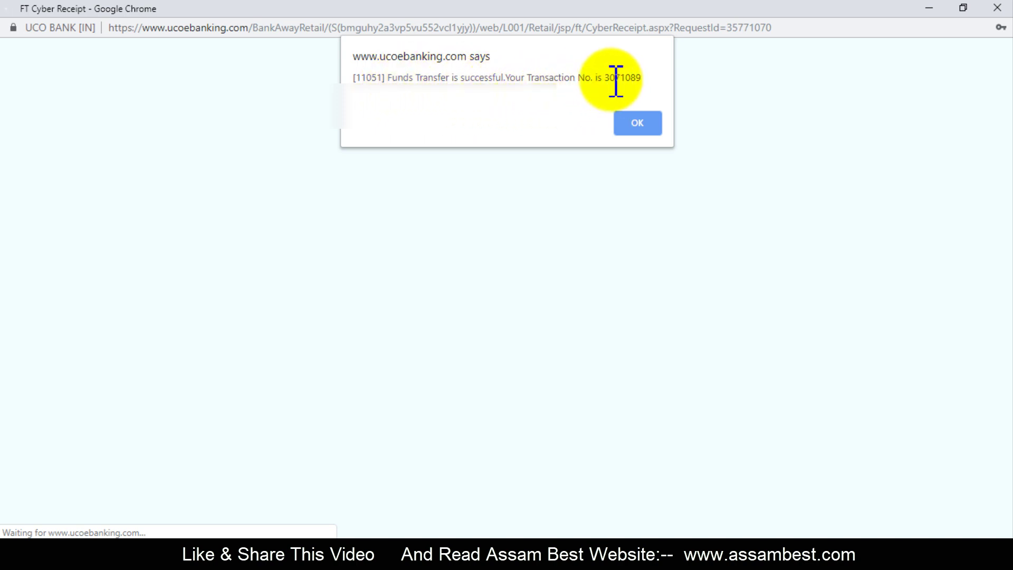
Note the transaction number in the success alert and close it
click(607, 78)
drag(617, 78, 644, 79)
click(640, 129)
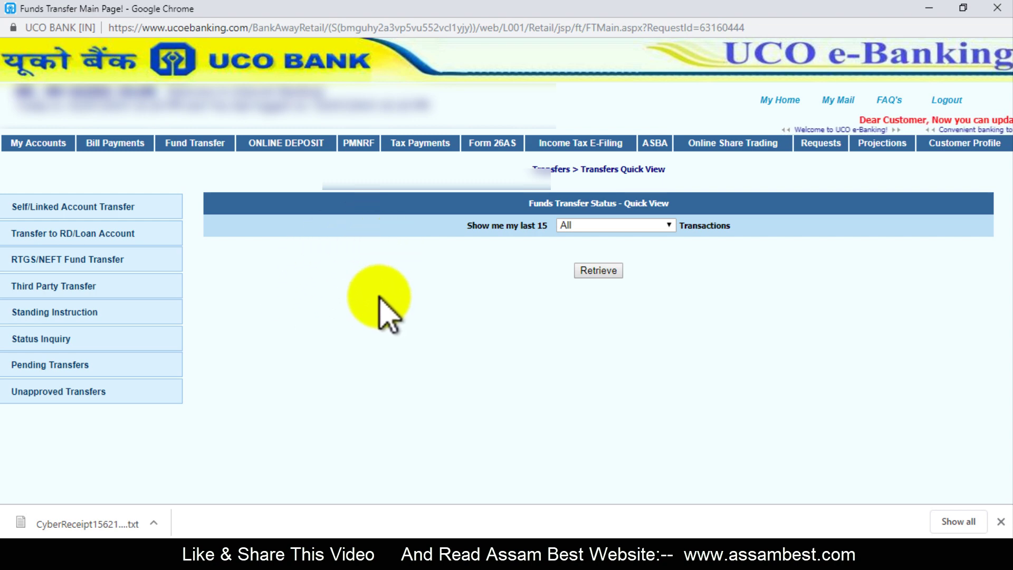
Open the first TERM DEPOSIT account's details from the My Accounts summary
click(43, 150)
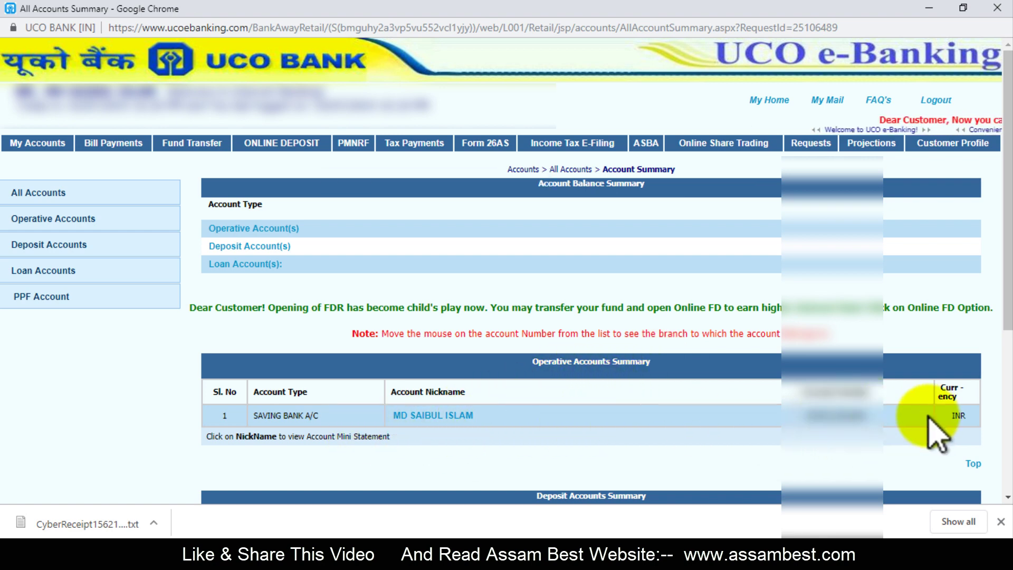
scroll(934, 427, down, 3)
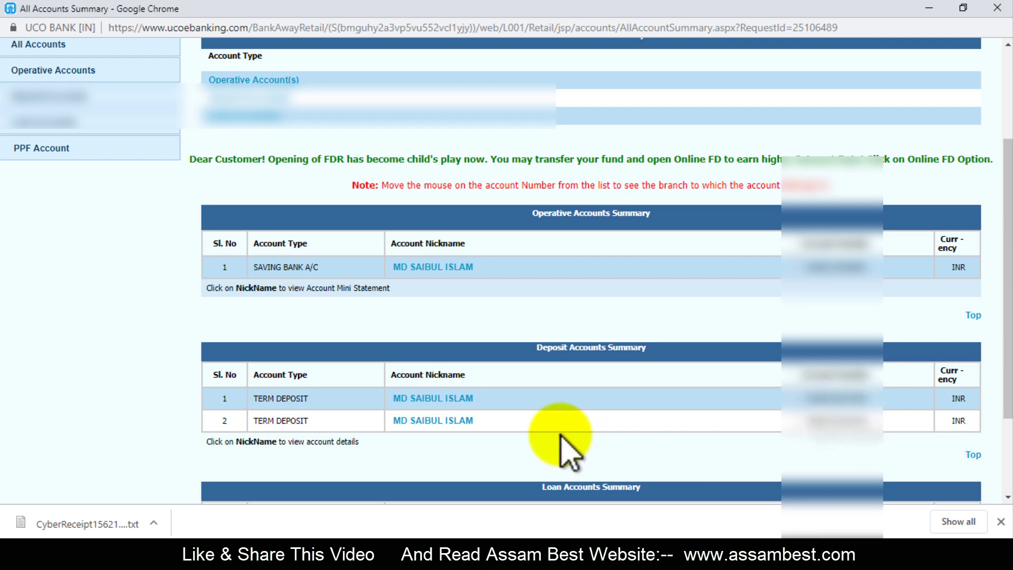
click(428, 396)
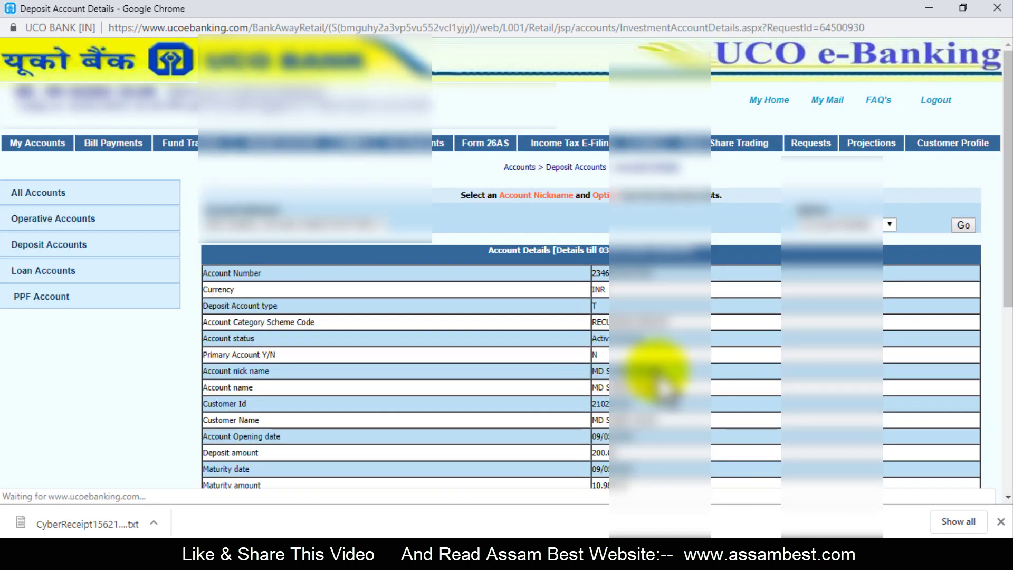
Check the RD account's Deposit amount of 200 and Ledger Balance of 602 on Deposit Account Details
scroll(669, 372, down, 1)
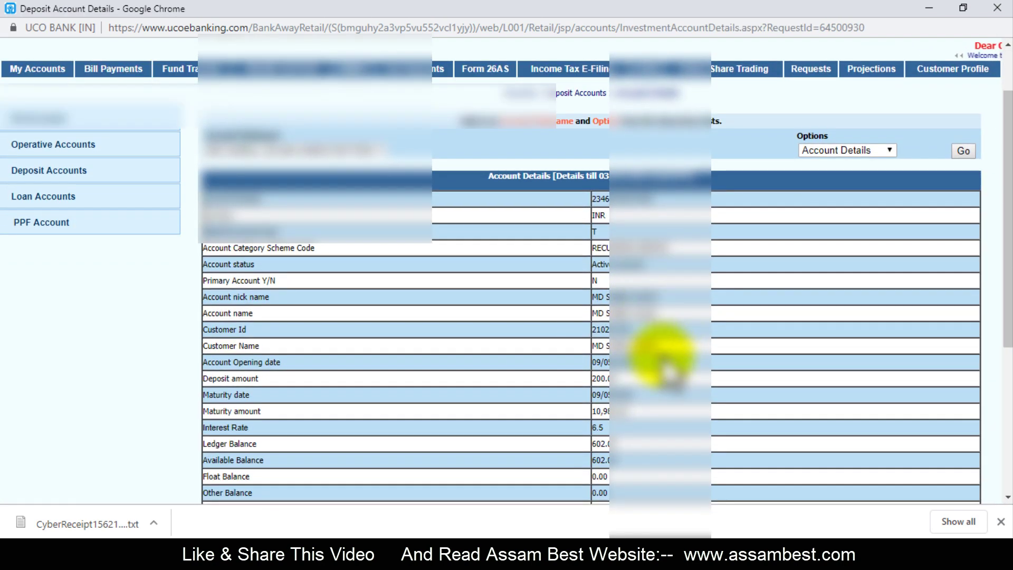
scroll(668, 364, down, 1)
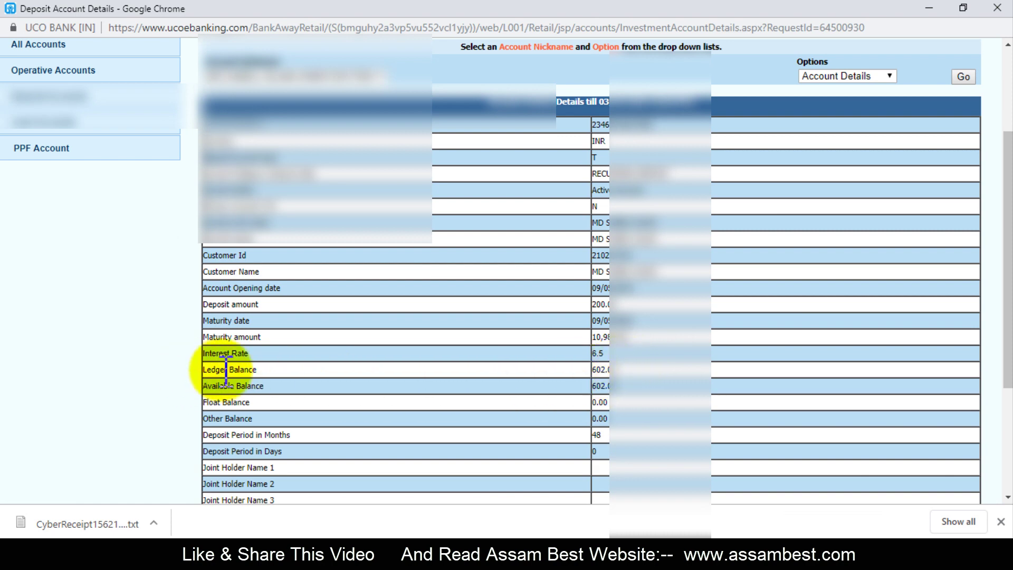
double_click(599, 370)
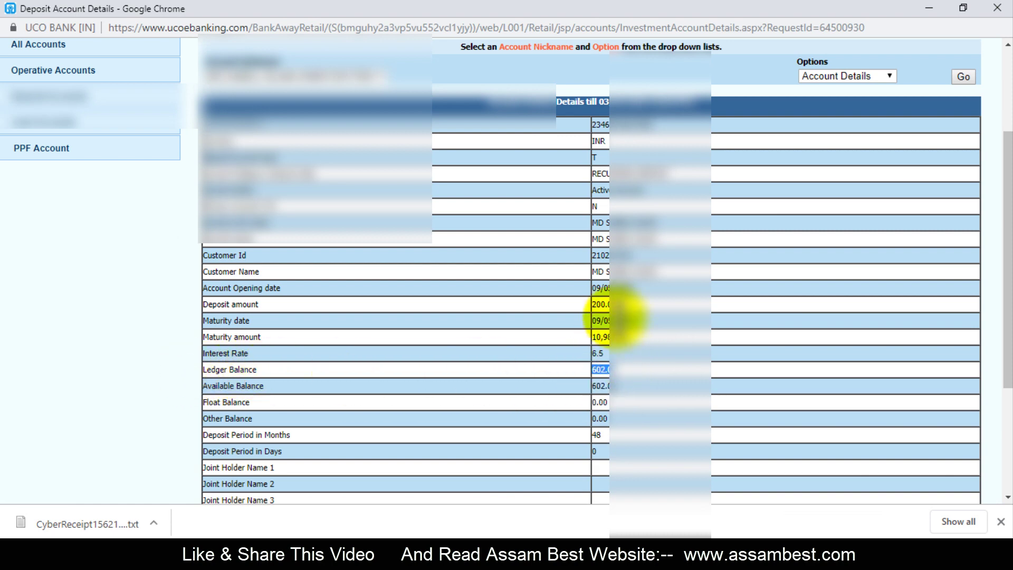
double_click(601, 305)
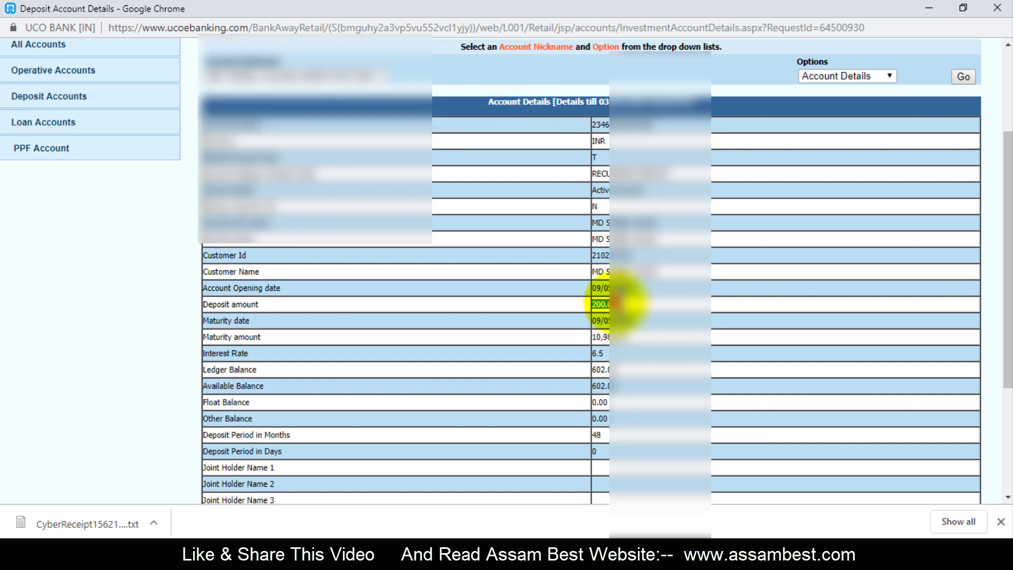
drag(609, 304, 598, 305)
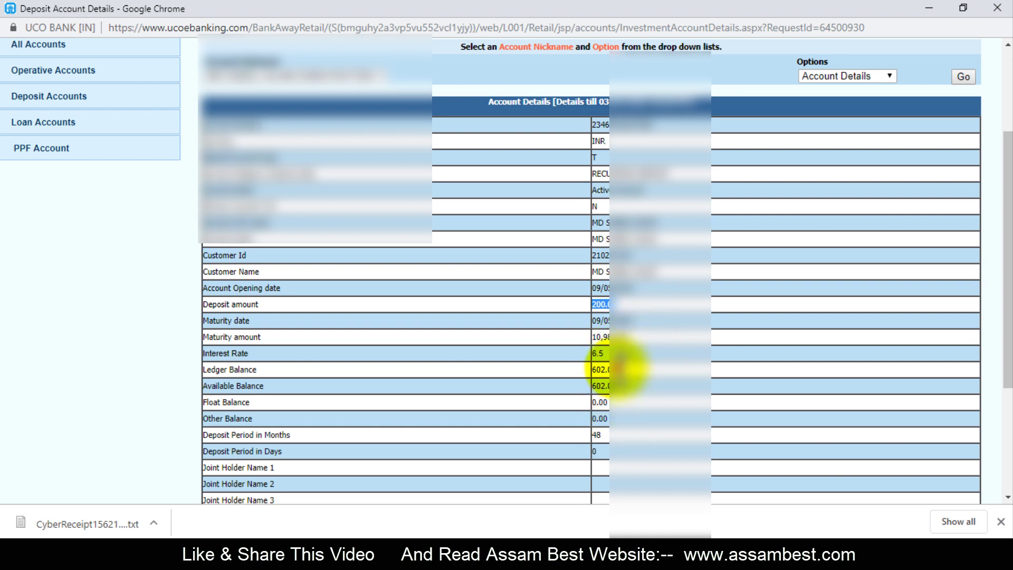
drag(613, 370, 598, 369)
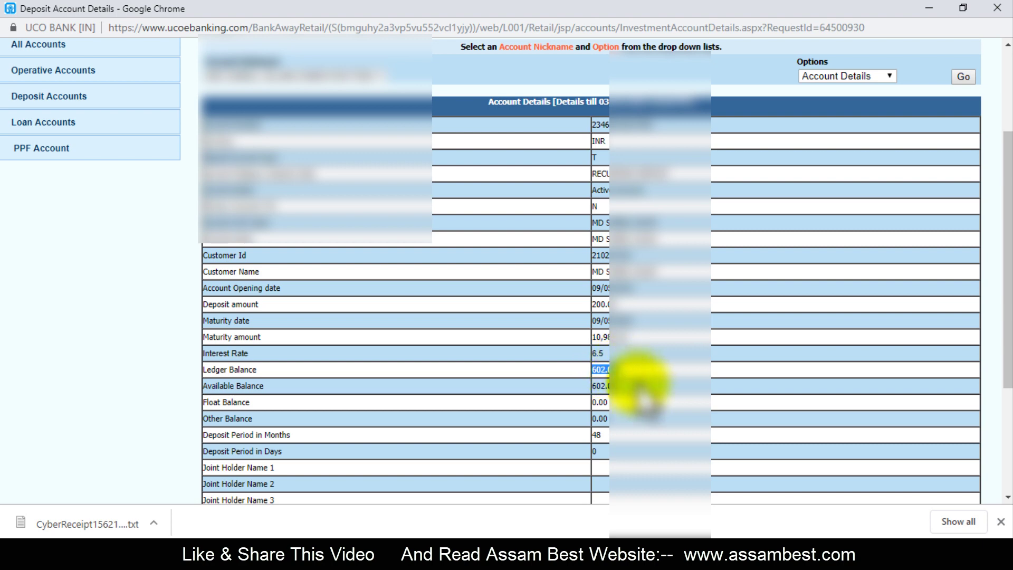
scroll(649, 380, up, 3)
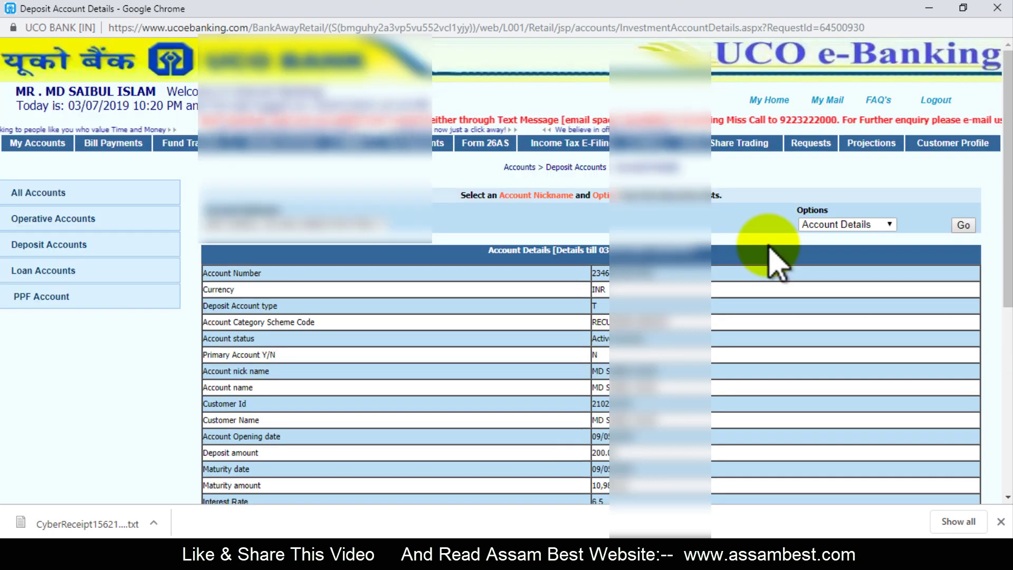